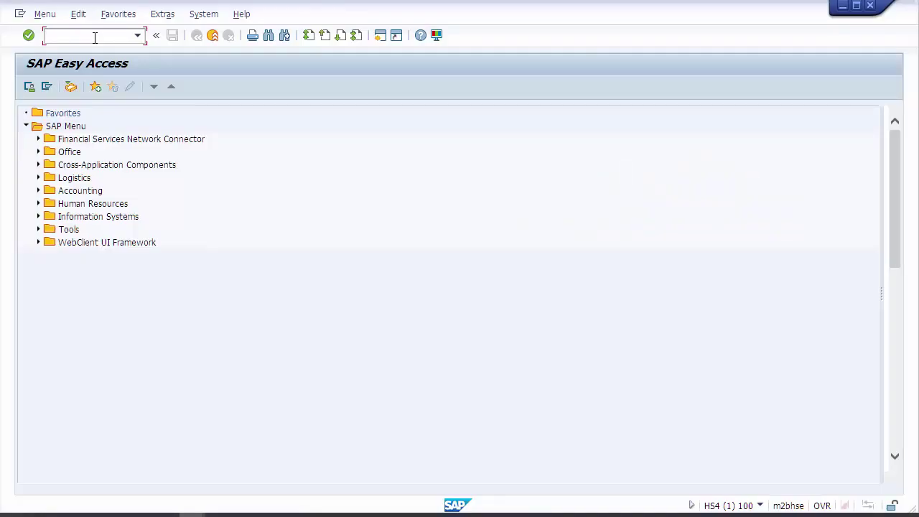
- Start transaction VA02 to change a sales document
{"action": "type", "text": "/nva02"}
{"action": "key", "text": "Return"}
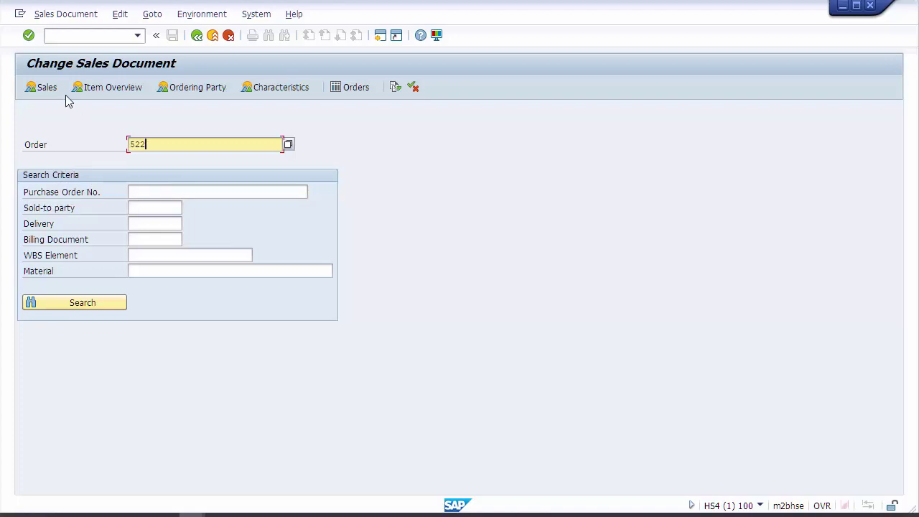
{"action": "left_click", "coordinate": [74, 15]}
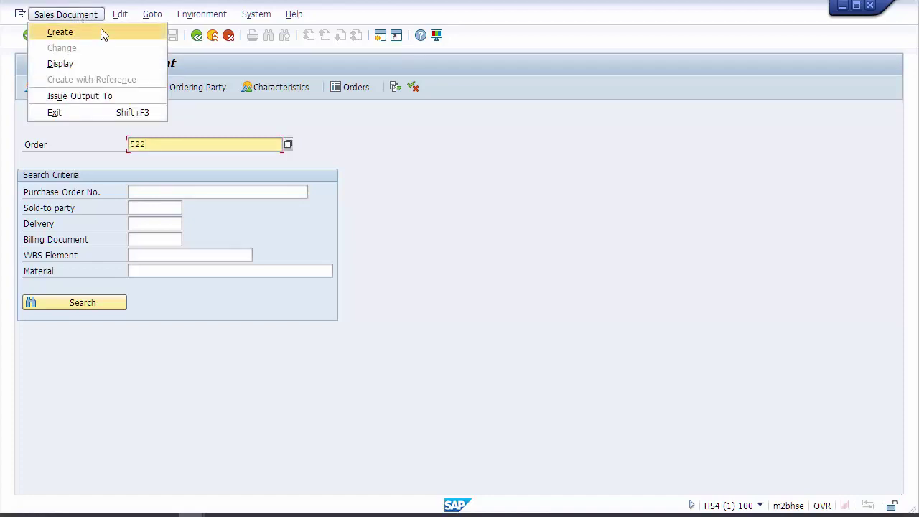
{"action": "left_click", "coordinate": [126, 21]}
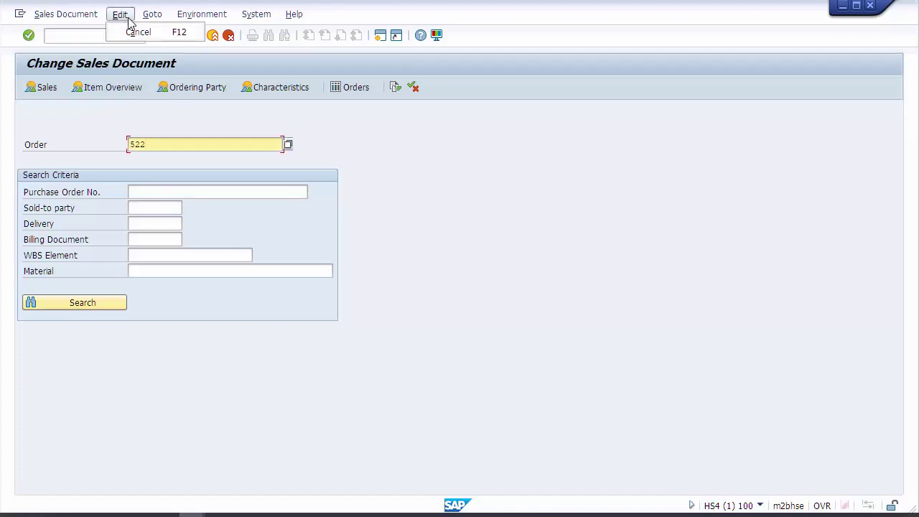
{"action": "left_click", "coordinate": [203, 16]}
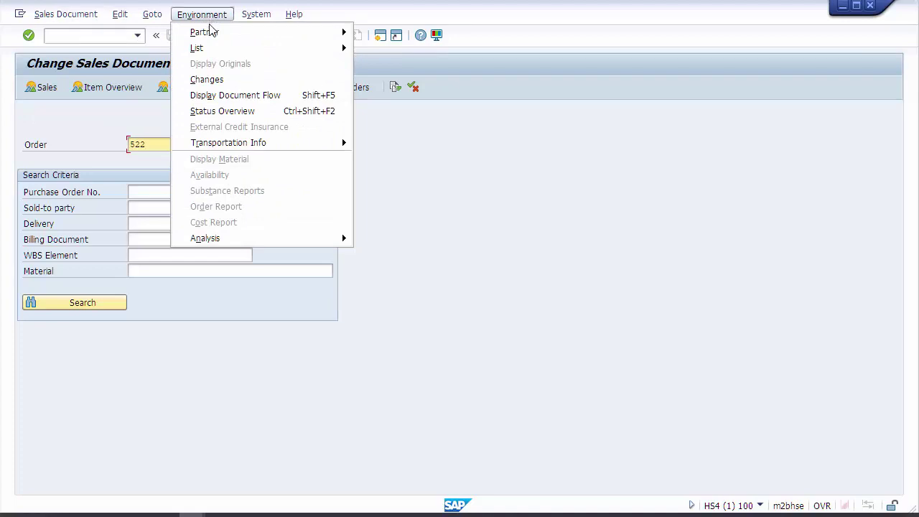
{"action": "mouse_move", "coordinate": [212, 40]}
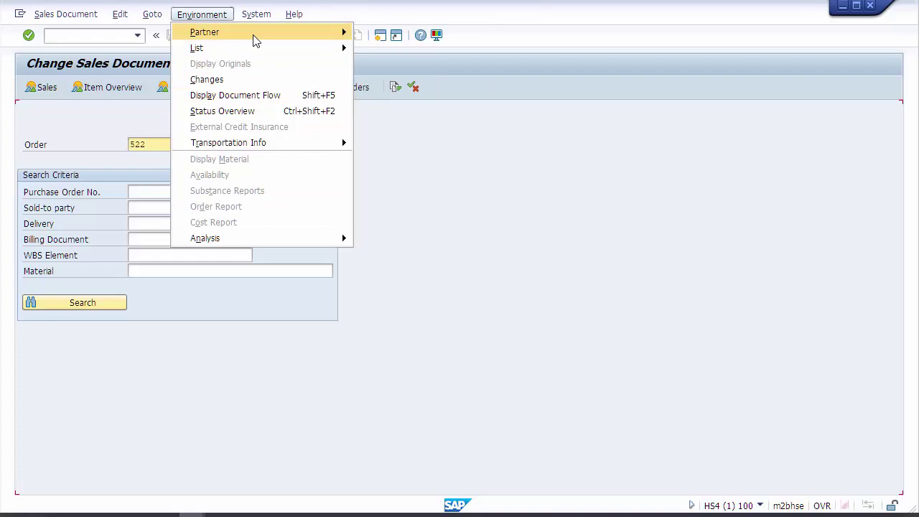
{"action": "mouse_move", "coordinate": [262, 20]}
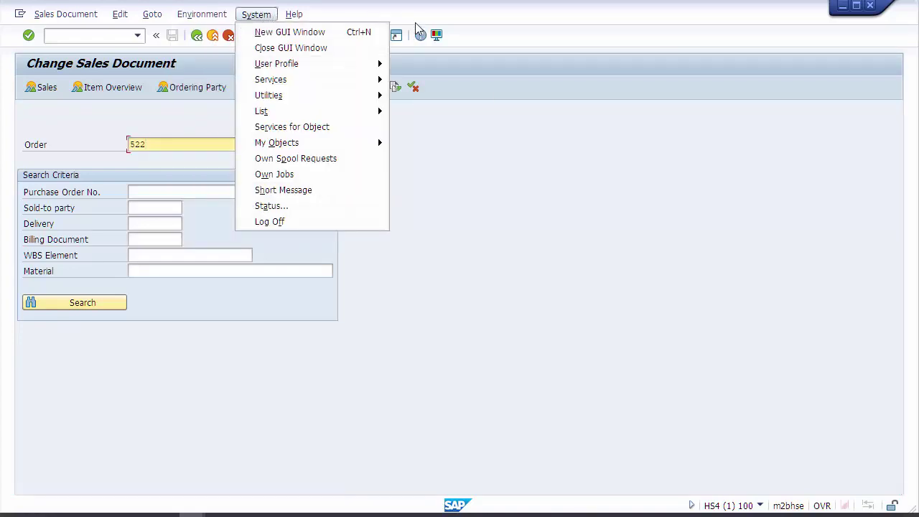
{"action": "left_click", "coordinate": [510, 40]}
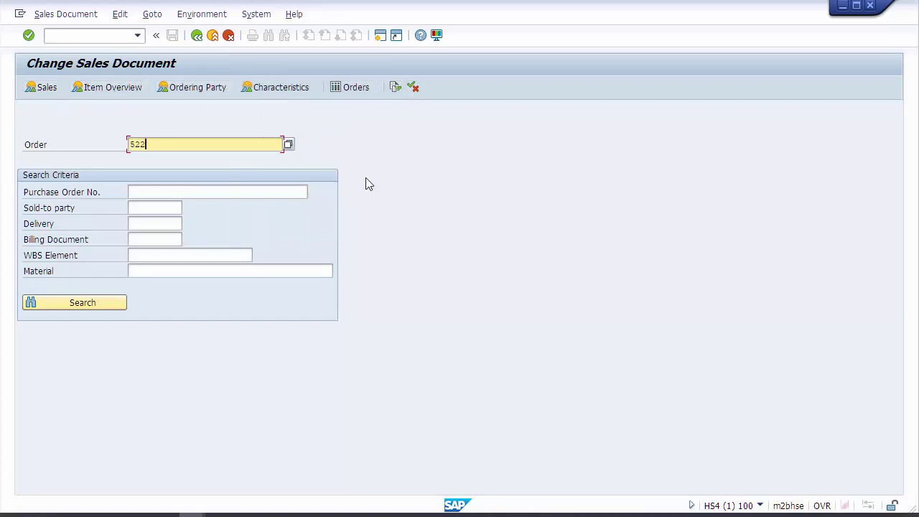
- Open the prefilled sales order in change mode
{"action": "key", "text": "Return"}
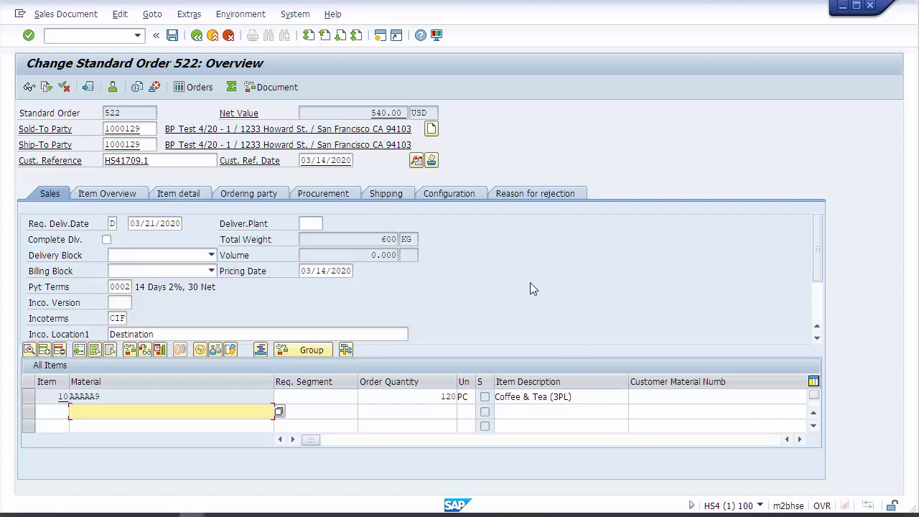
{"action": "left_click", "coordinate": [61, 16]}
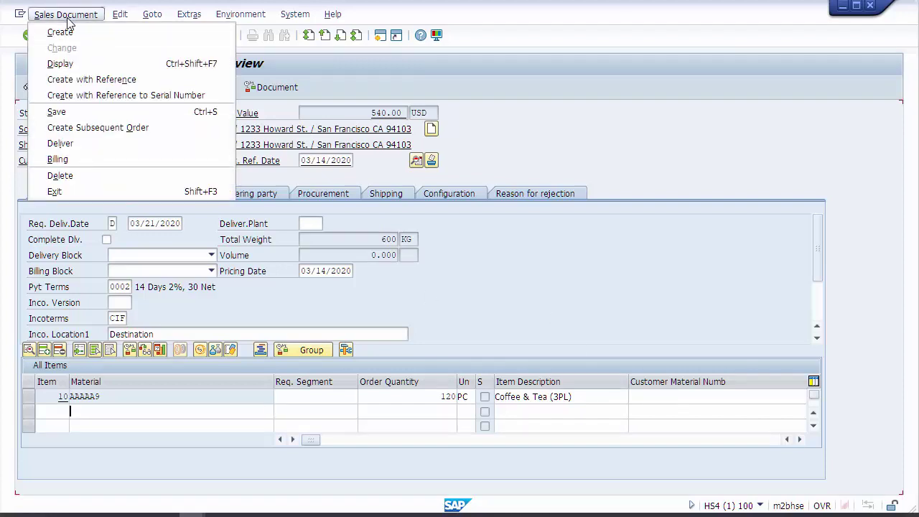
{"action": "left_click", "coordinate": [109, 23]}
{"action": "left_click", "coordinate": [118, 16]}
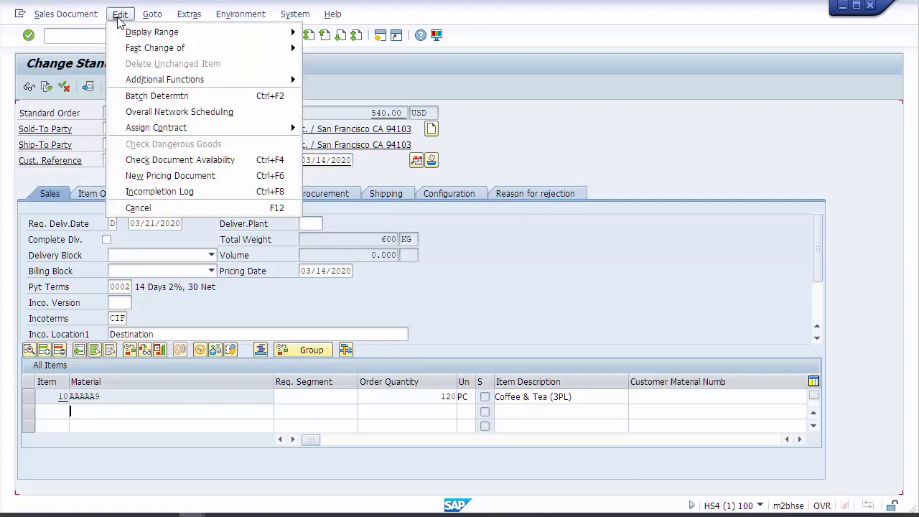
{"action": "left_click", "coordinate": [149, 18]}
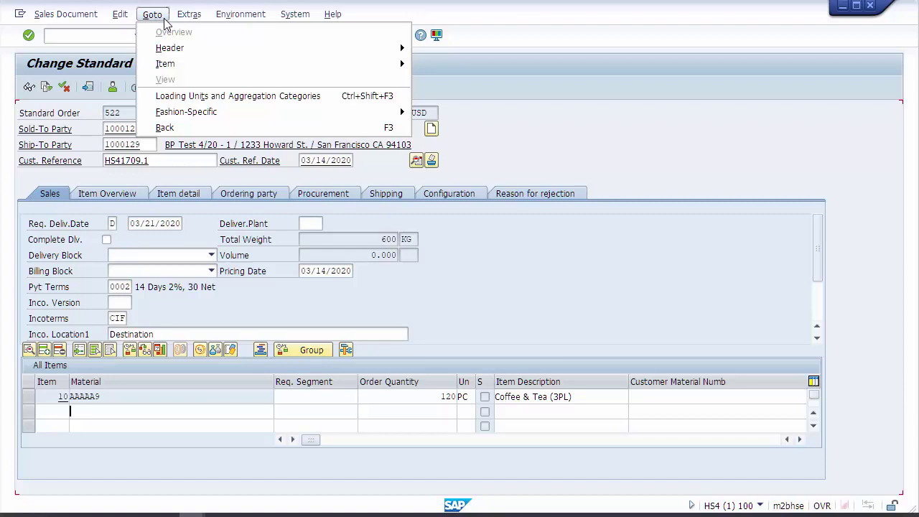
{"action": "left_click", "coordinate": [185, 17]}
{"action": "left_click", "coordinate": [222, 15]}
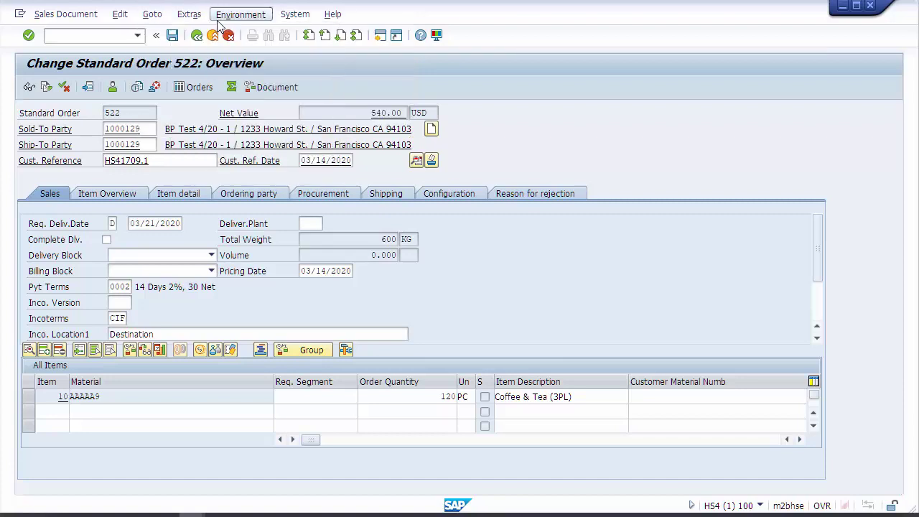
{"action": "left_click", "coordinate": [294, 19]}
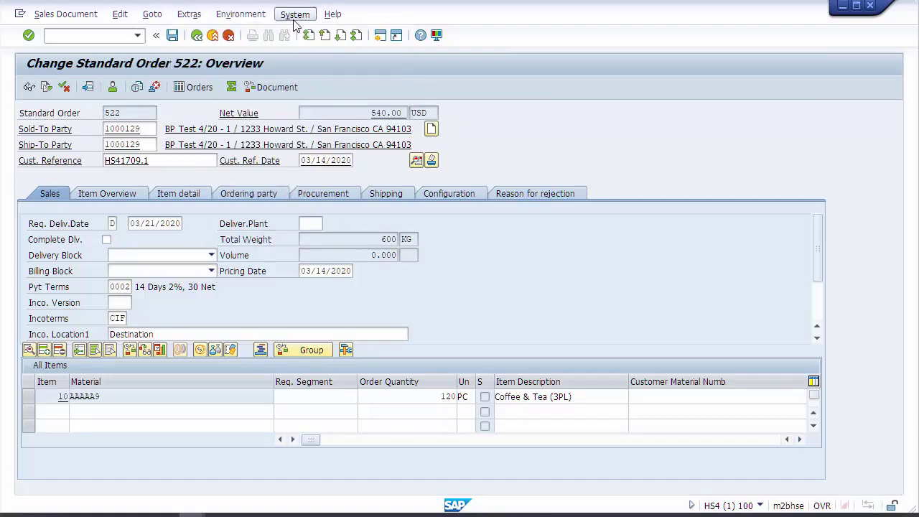
{"action": "left_click", "coordinate": [470, 83]}
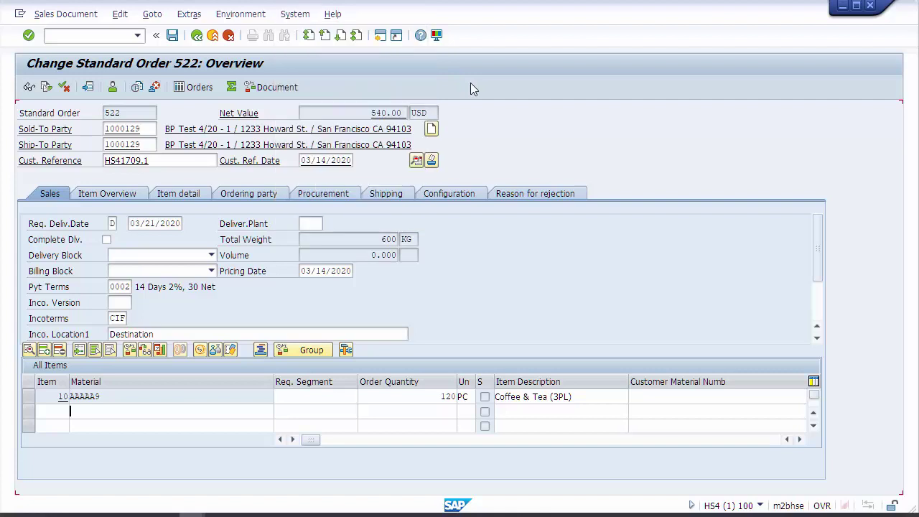
- Examine the order's header data and the list of available header views, ending back at the order overview
{"action": "left_click", "coordinate": [417, 160]}
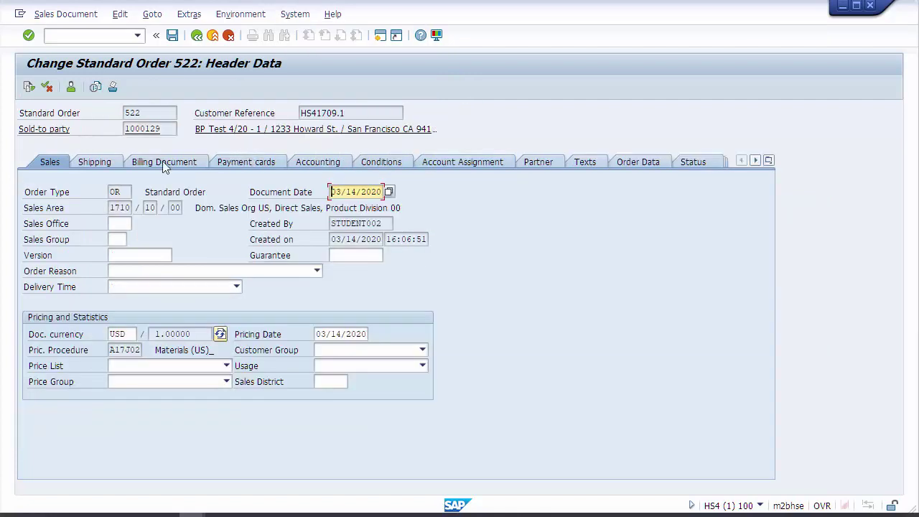
{"action": "left_click", "coordinate": [768, 161]}
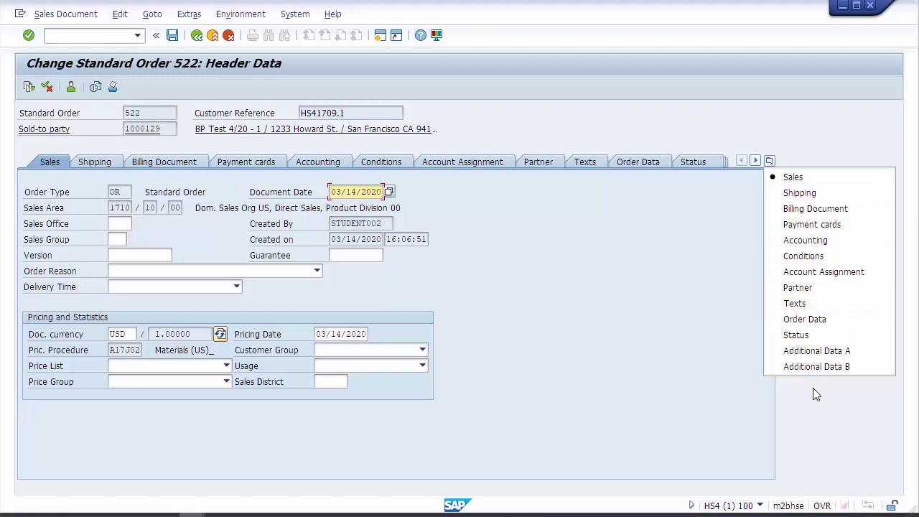
{"action": "left_click", "coordinate": [671, 323]}
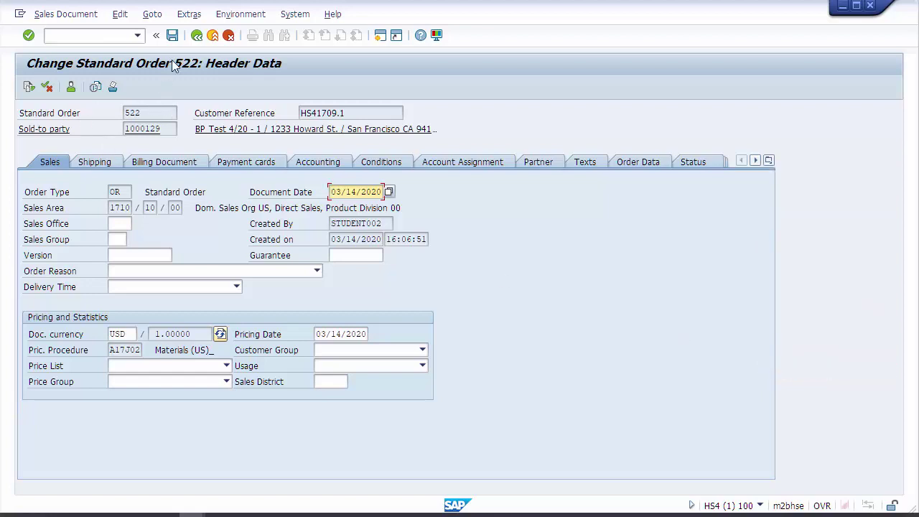
{"action": "left_click", "coordinate": [196, 35]}
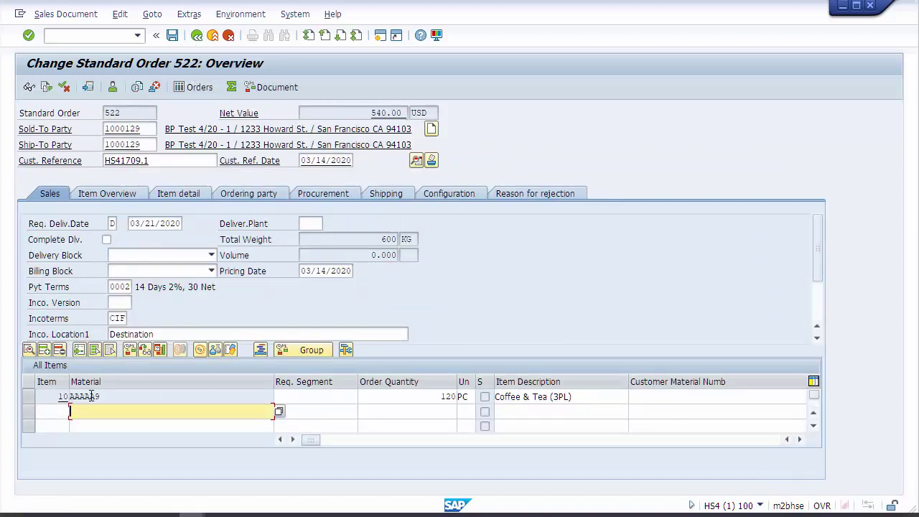
- Examine the item data of item 10, including its schedule lines, partners and texts, ending back at the order overview
{"action": "left_click", "coordinate": [119, 397]}
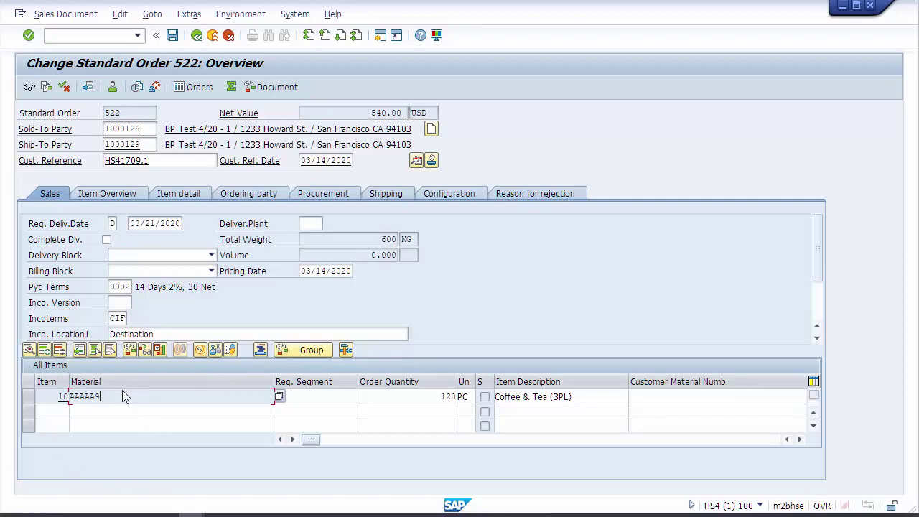
{"action": "double_click", "coordinate": [161, 398]}
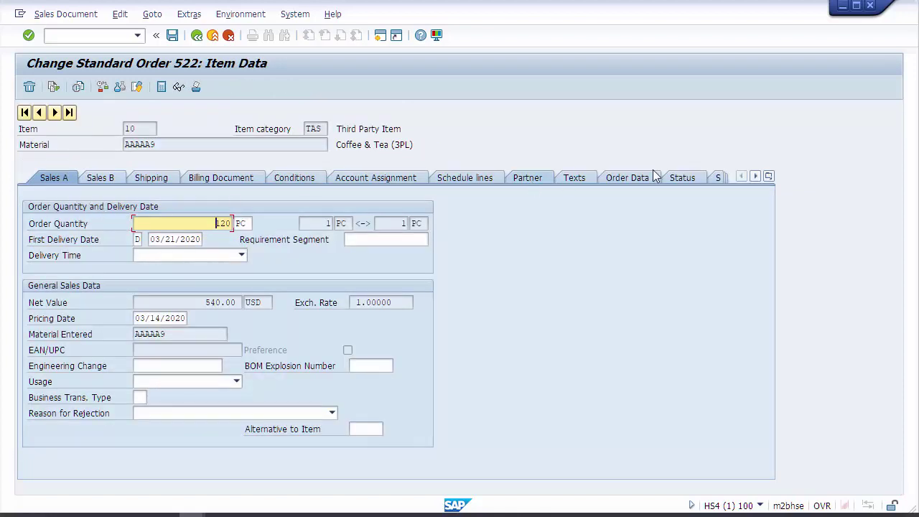
{"action": "left_click", "coordinate": [768, 176]}
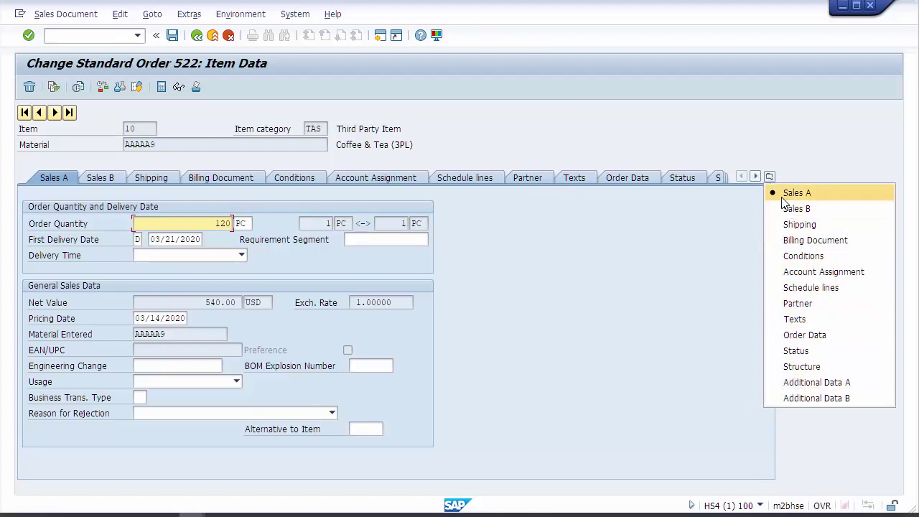
{"action": "left_click", "coordinate": [702, 229]}
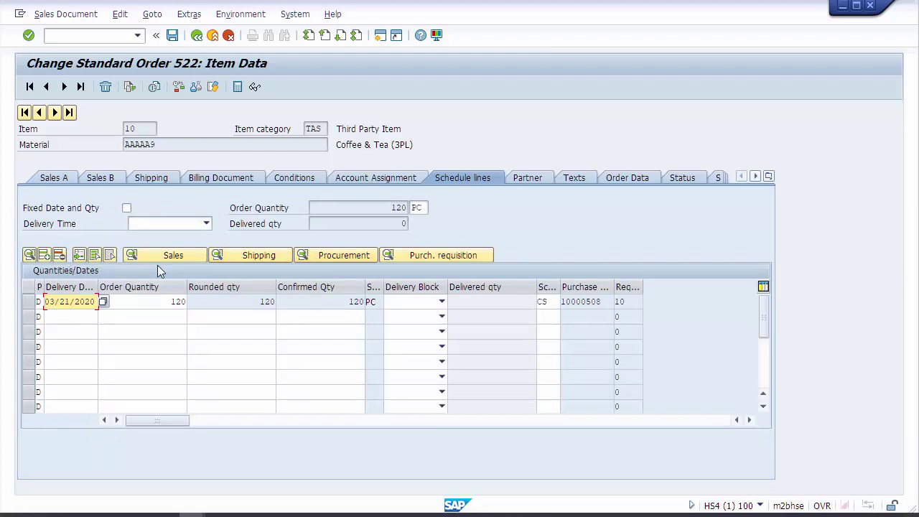
{"action": "left_click", "coordinate": [538, 182]}
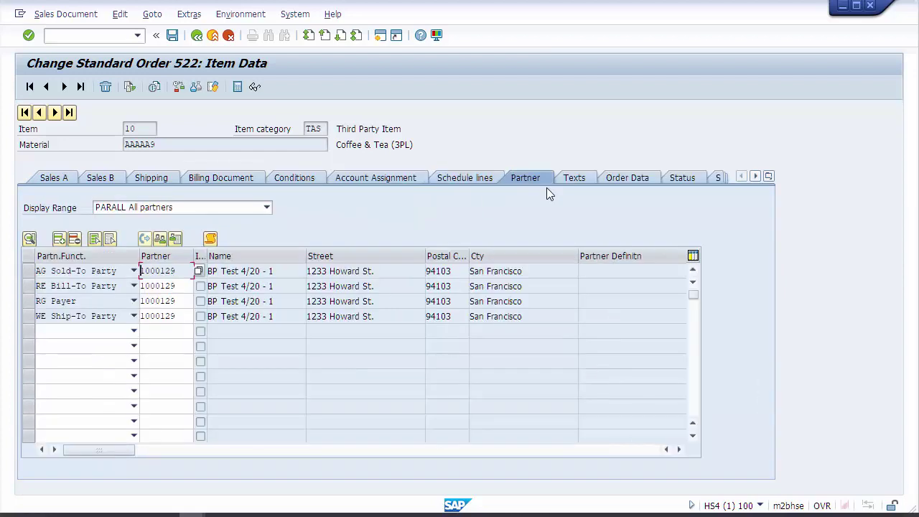
{"action": "left_click", "coordinate": [581, 177]}
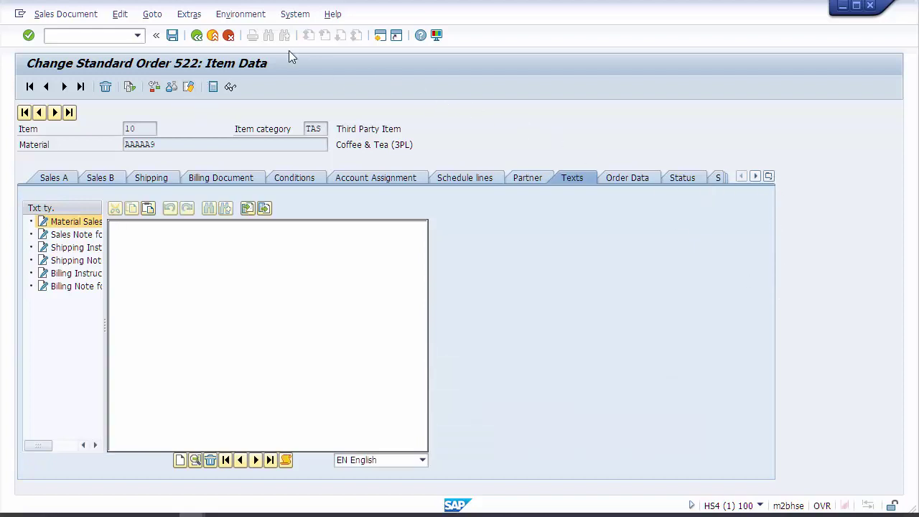
{"action": "left_click", "coordinate": [197, 36]}
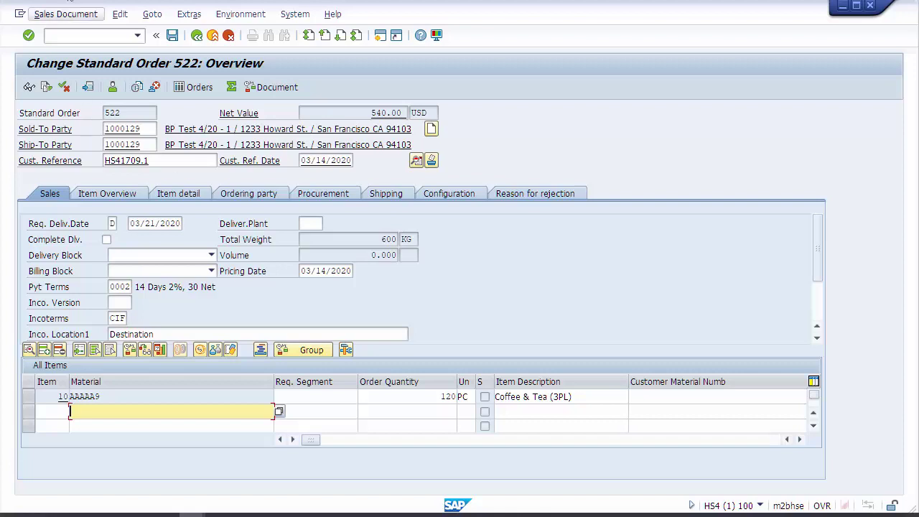
- Switch the sales order from change mode to display mode
{"action": "left_click", "coordinate": [68, 16]}
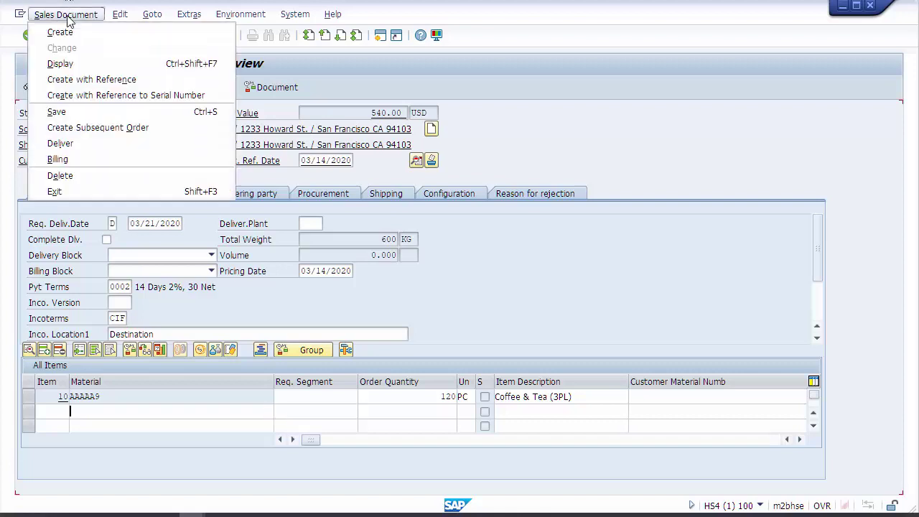
{"action": "left_click", "coordinate": [80, 63]}
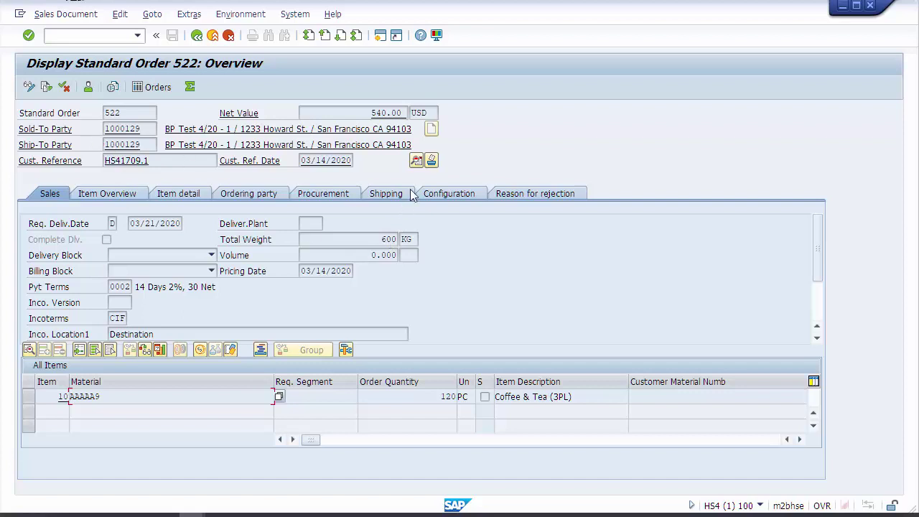
- View the order's header data in display mode and return to the initial Display Sales Document screen
{"action": "left_click", "coordinate": [417, 161]}
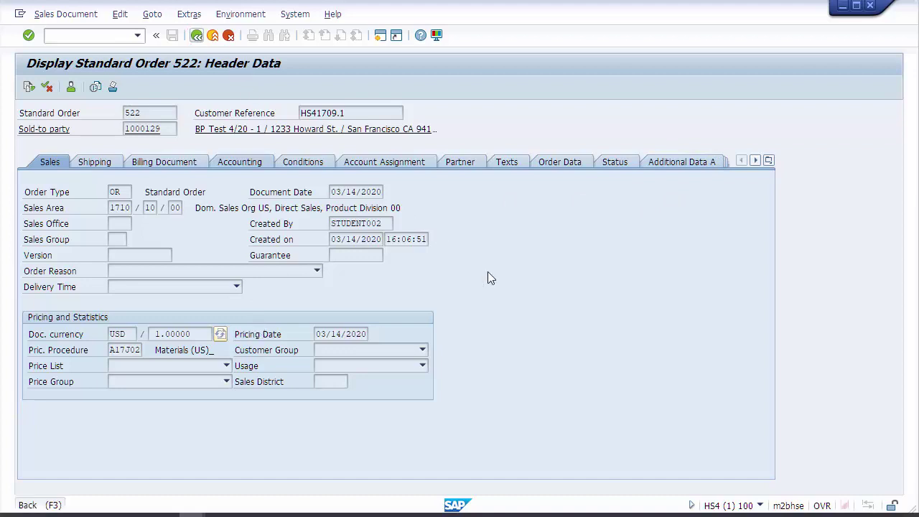
{"action": "key", "text": "F3"}
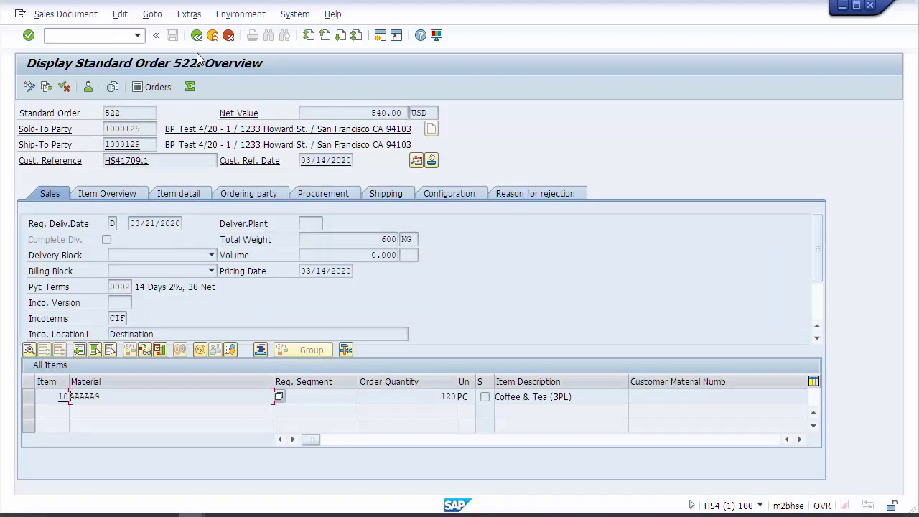
{"action": "left_click", "coordinate": [196, 36]}
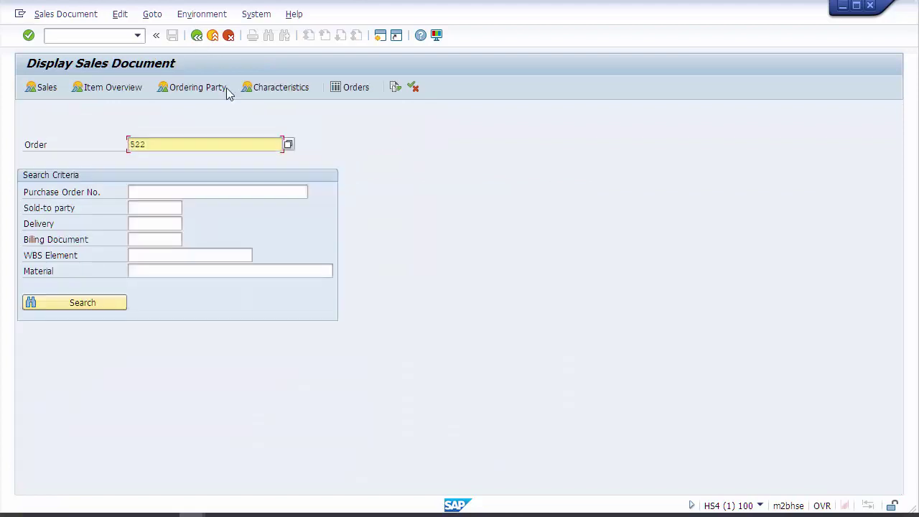